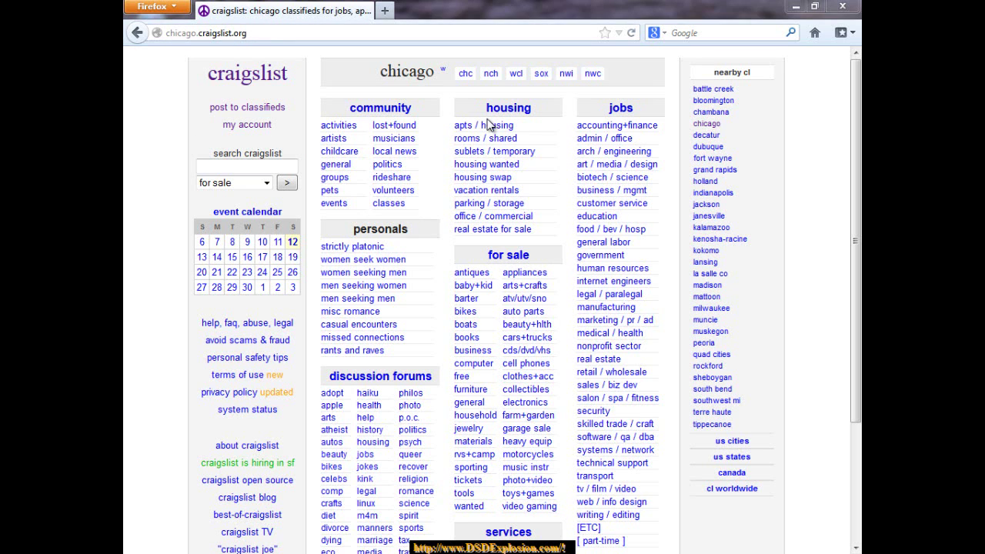
Begin a 'job offered' classified posting and tick the 'customer service jobs' category.
left_click(233, 107)
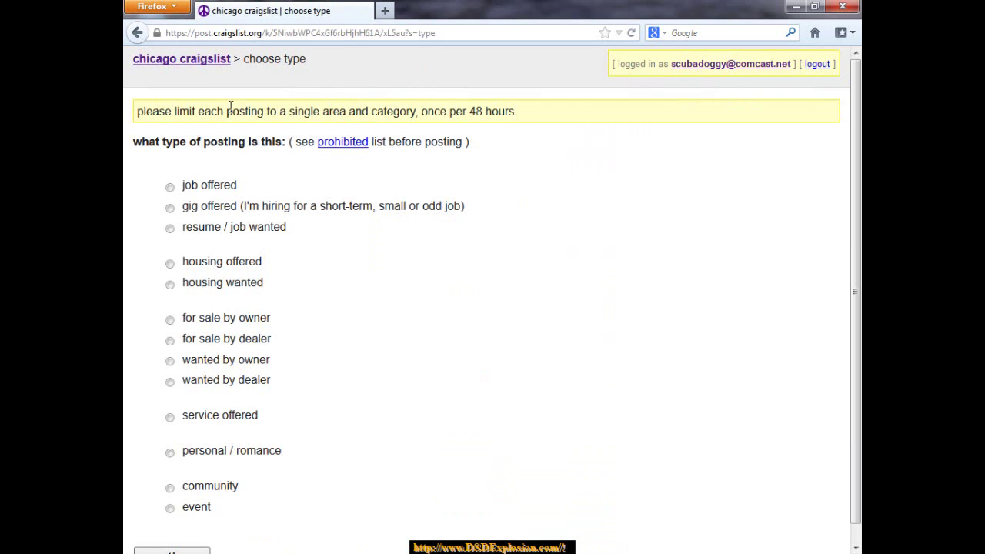
left_click(170, 189)
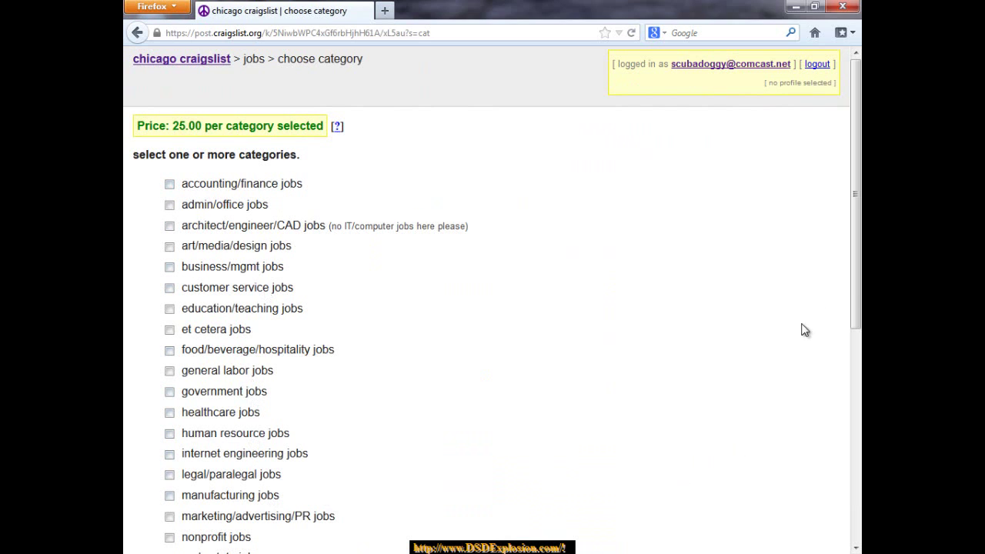
left_click_drag(856, 288, 856, 315)
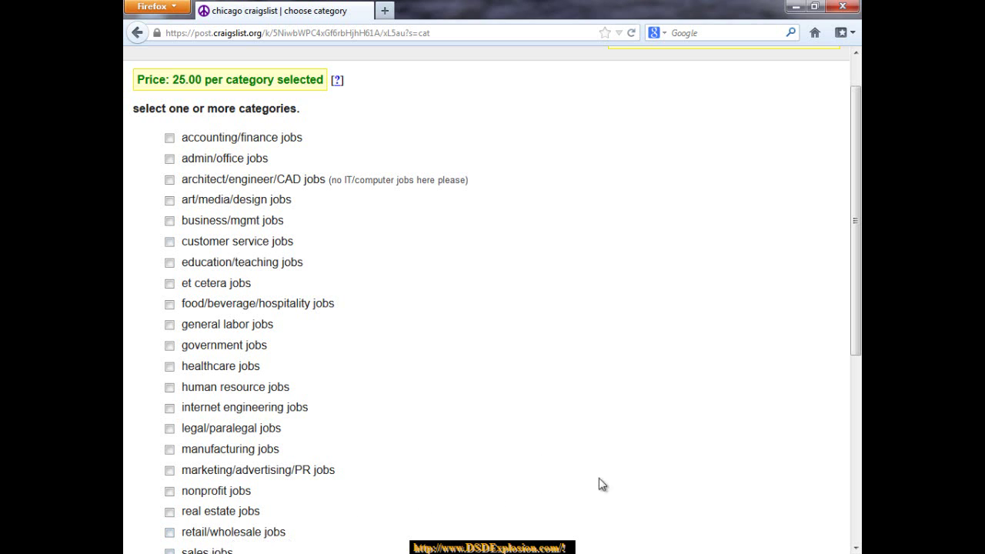
left_click_drag(855, 341, 855, 454)
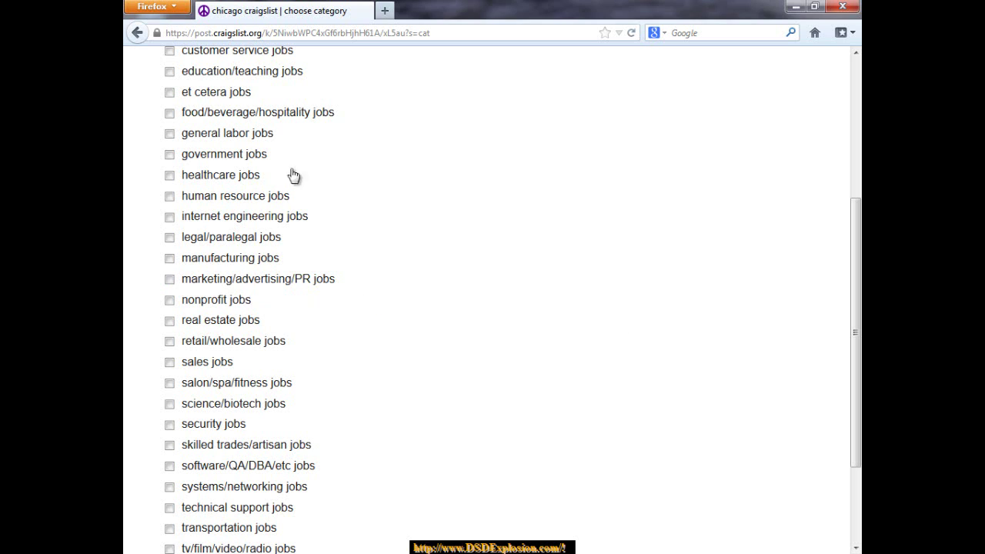
left_click(169, 52)
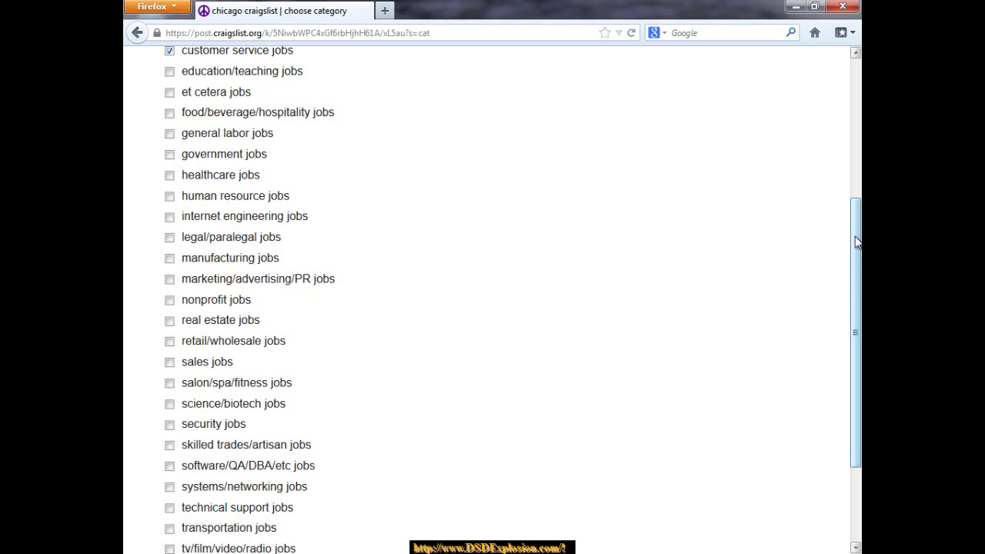
left_click_drag(856, 317, 858, 390)
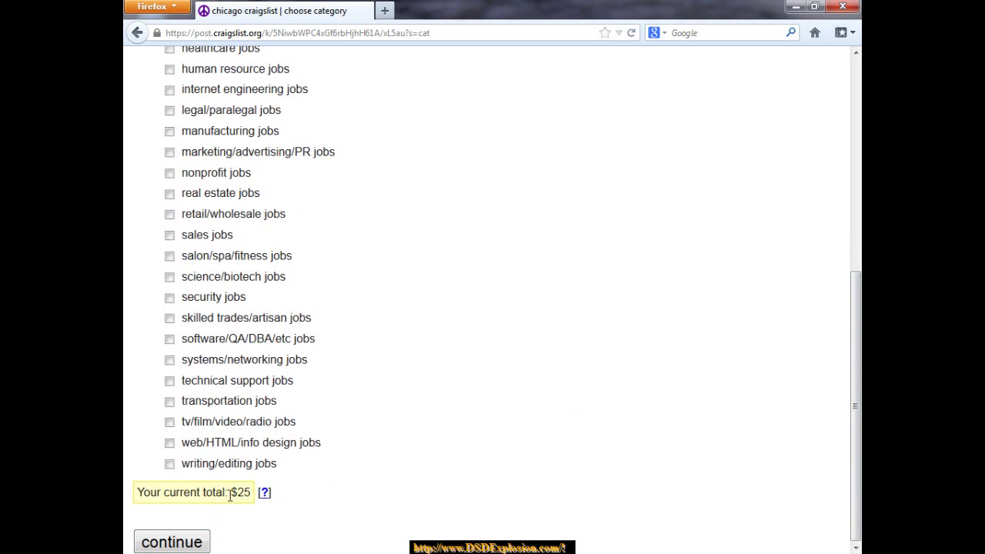
Confirm the customer service jobs category and choose 'city of chicago' as the area.
left_click(184, 546)
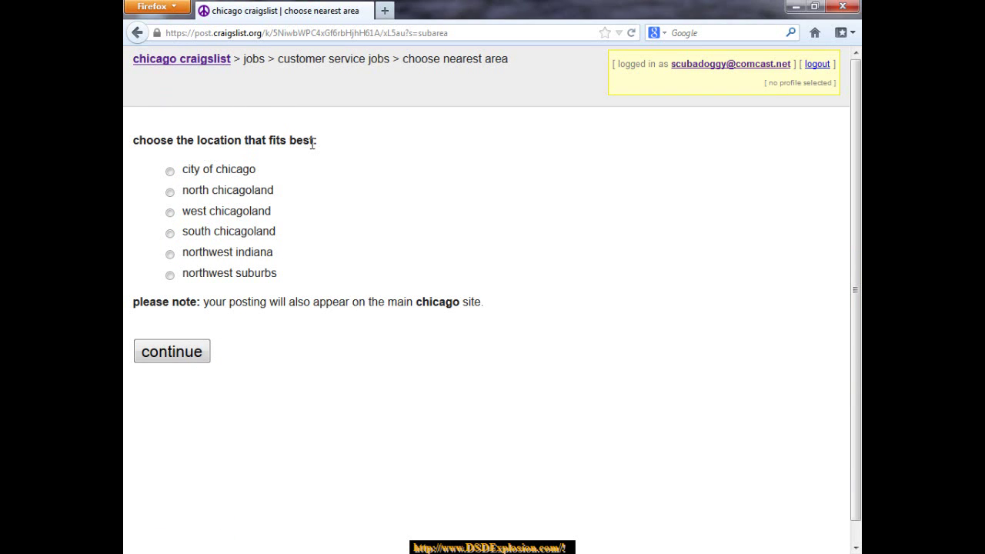
left_click(171, 173)
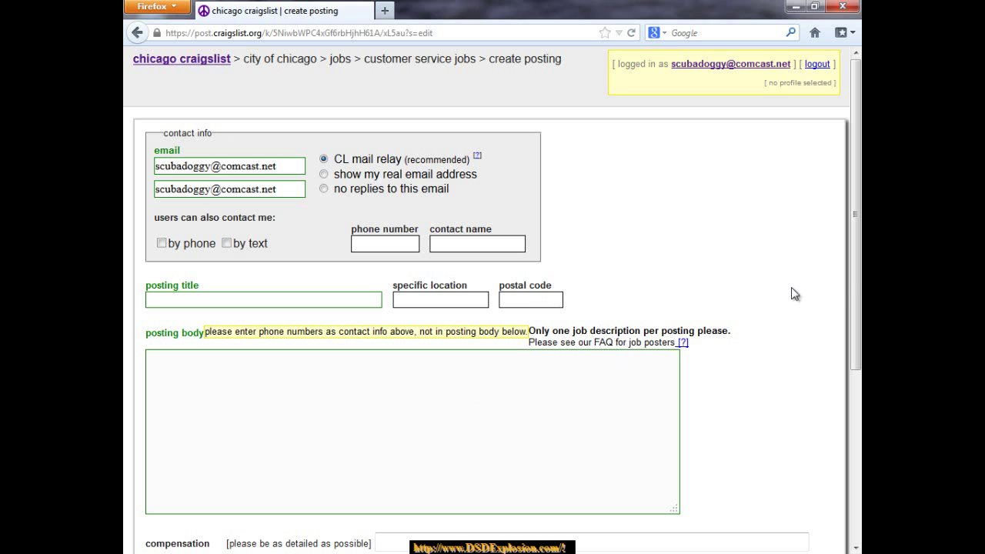
left_click_drag(856, 286, 855, 404)
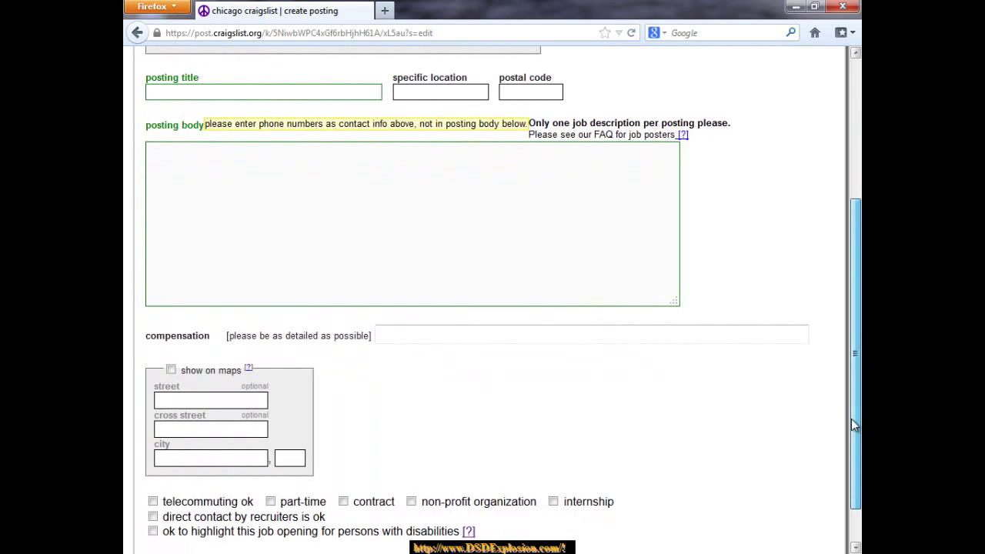
left_click_drag(852, 402, 851, 454)
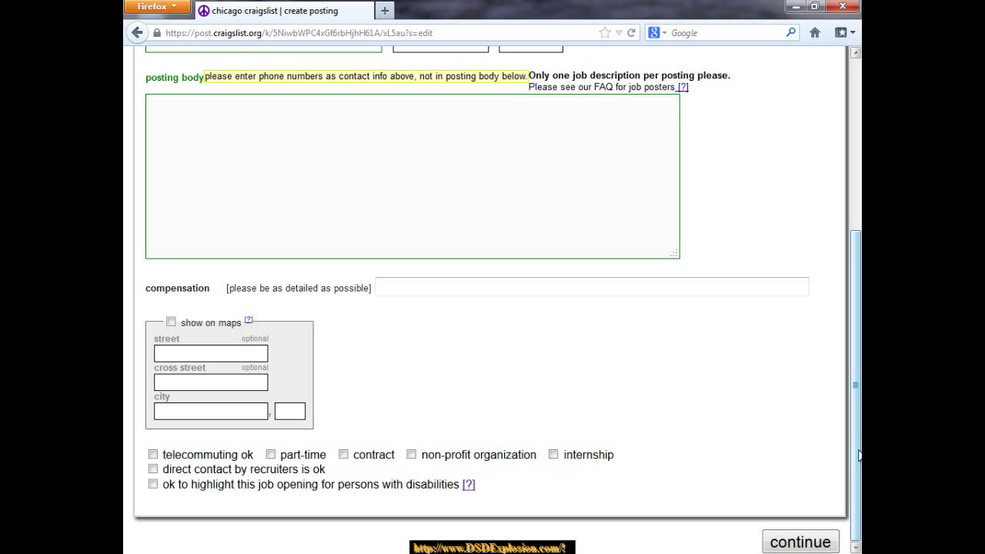
left_click_drag(860, 455, 848, 274)
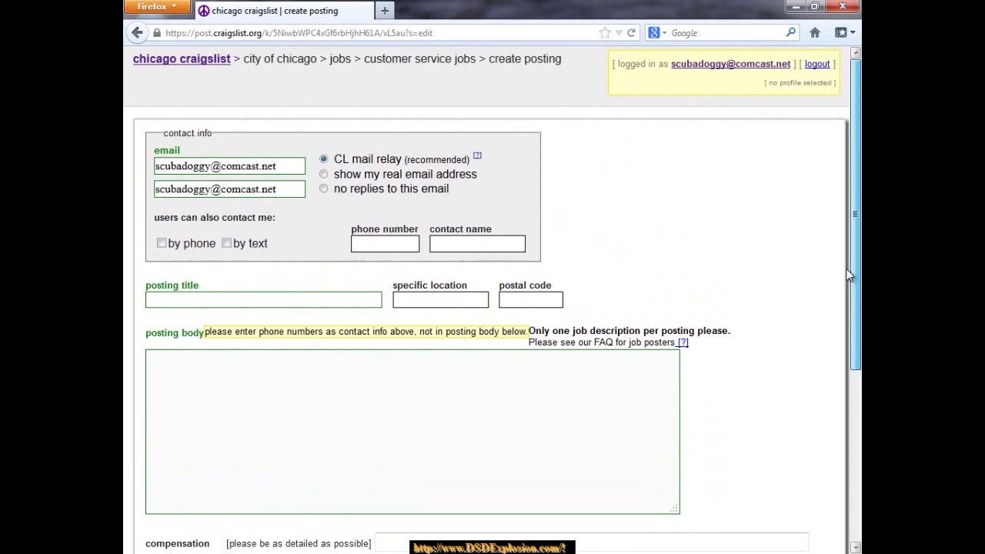